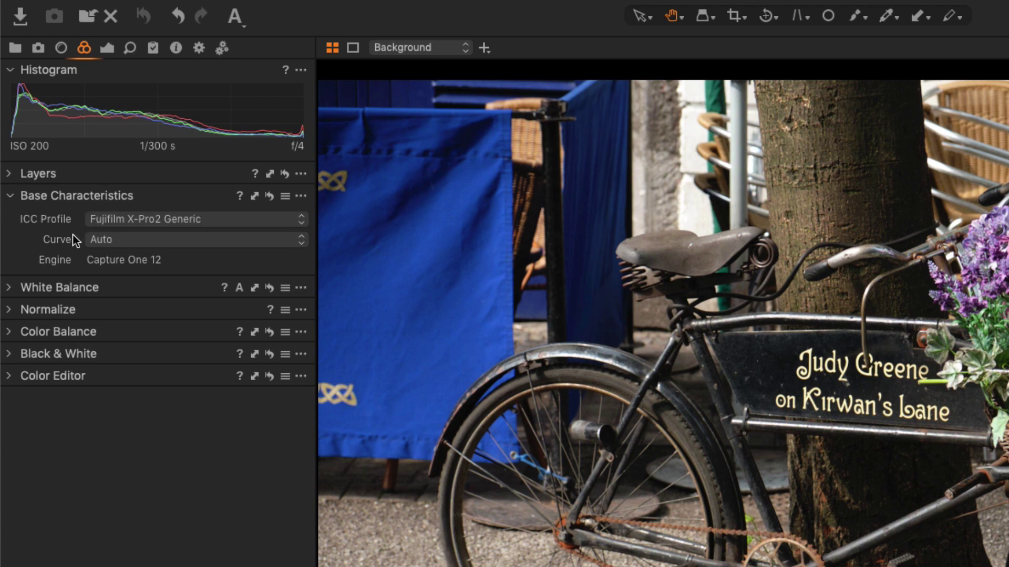
- Change the bicycle photo's base curve from Auto to Linear Response
click(100, 241)
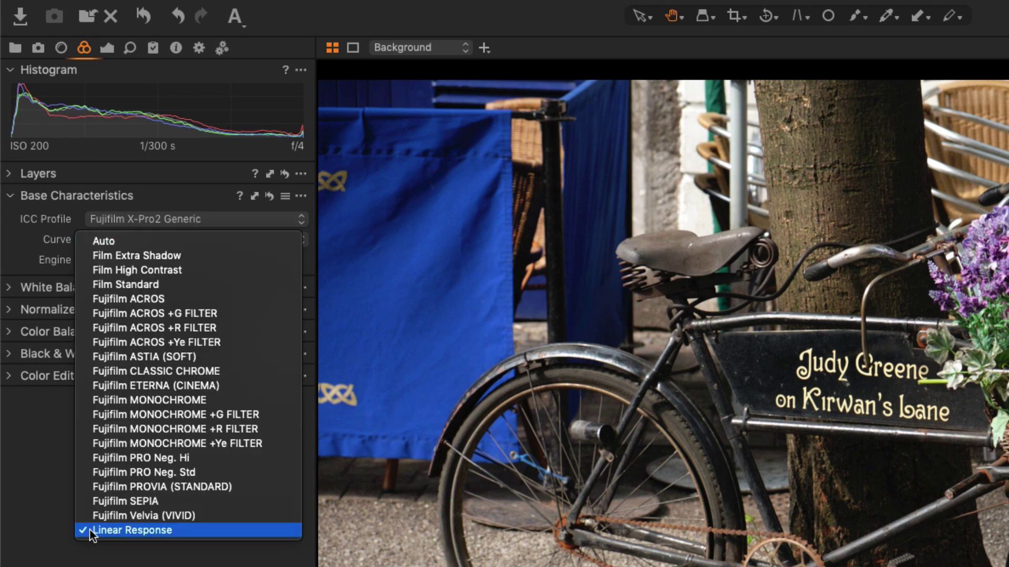
click(103, 530)
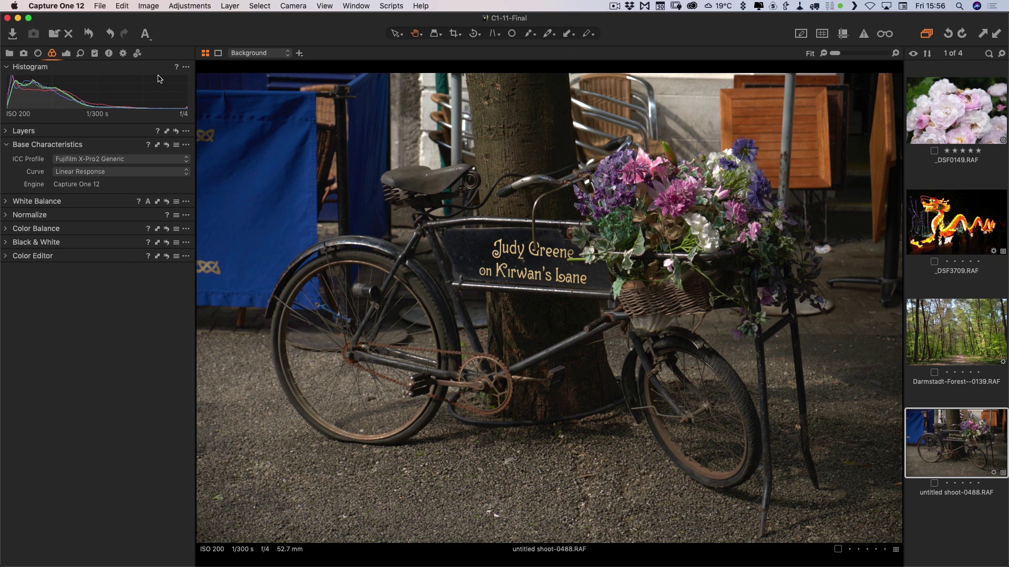
- Raise the bicycle photo's HDR Highlight slider to 100 in the Exposure tool tab
click(67, 55)
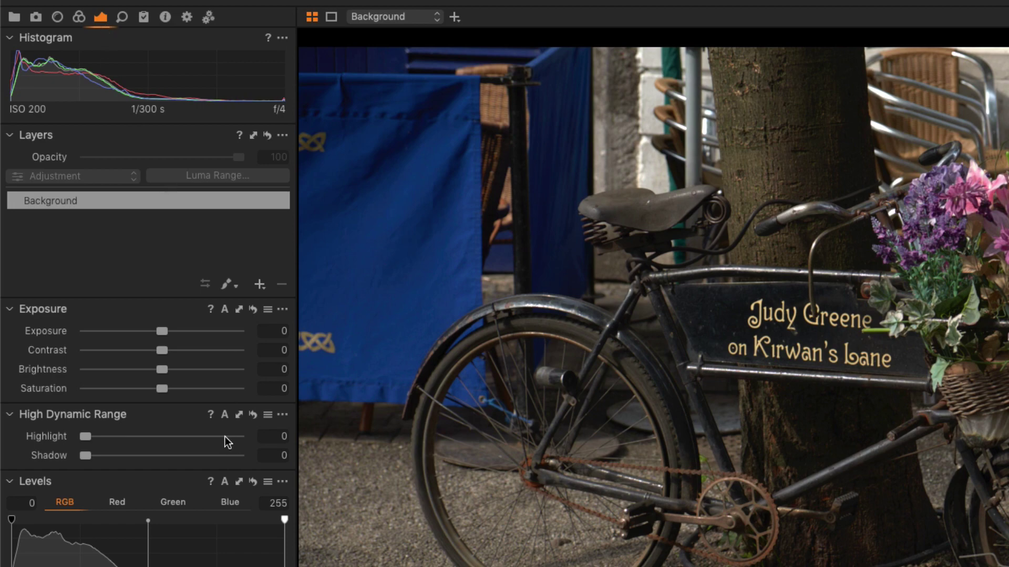
drag(225, 436, 245, 439)
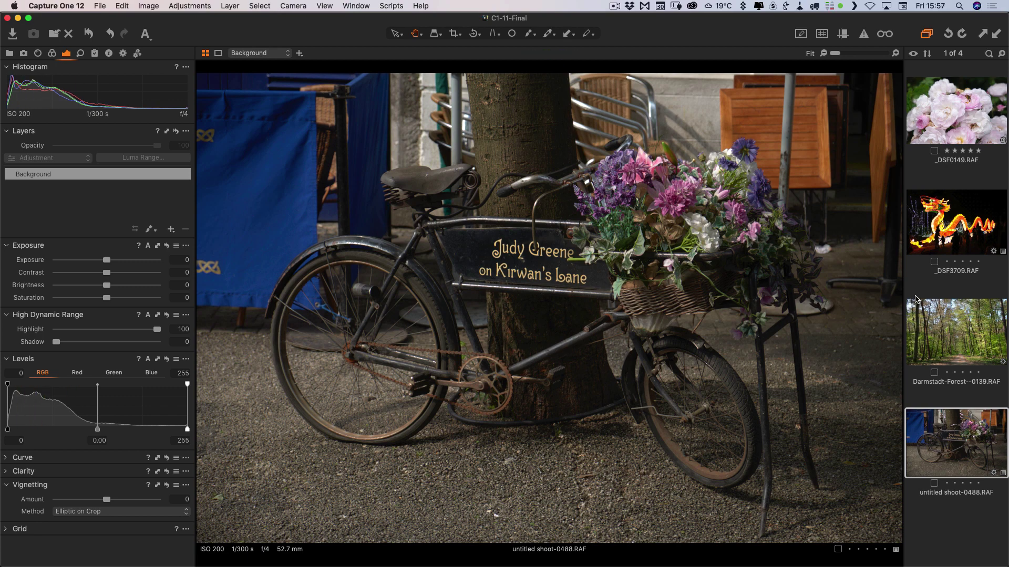
- Select all four photos and apply the bicycle's Film Curve and Highlight Recovery to them
key(super+a)
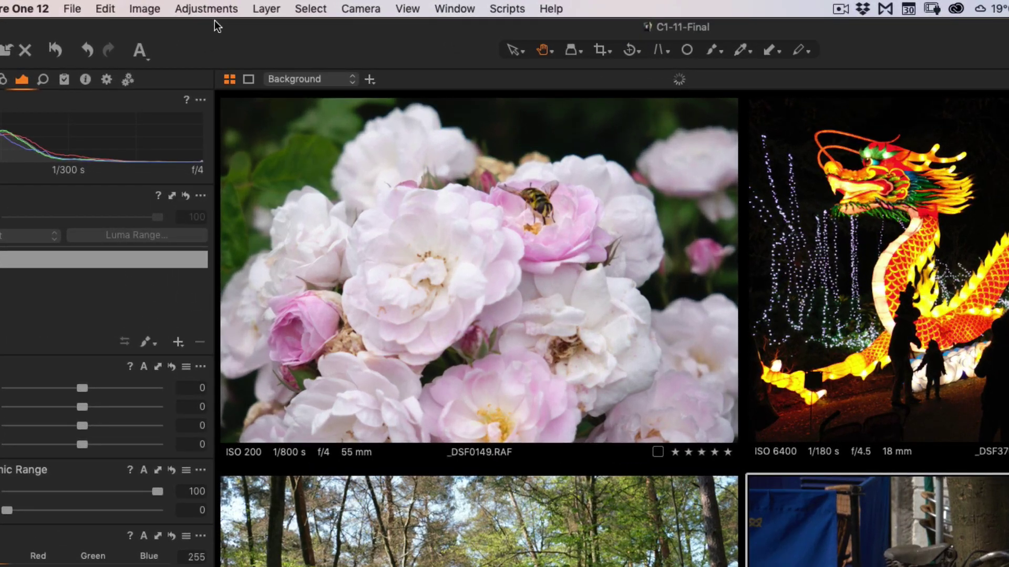
click(211, 8)
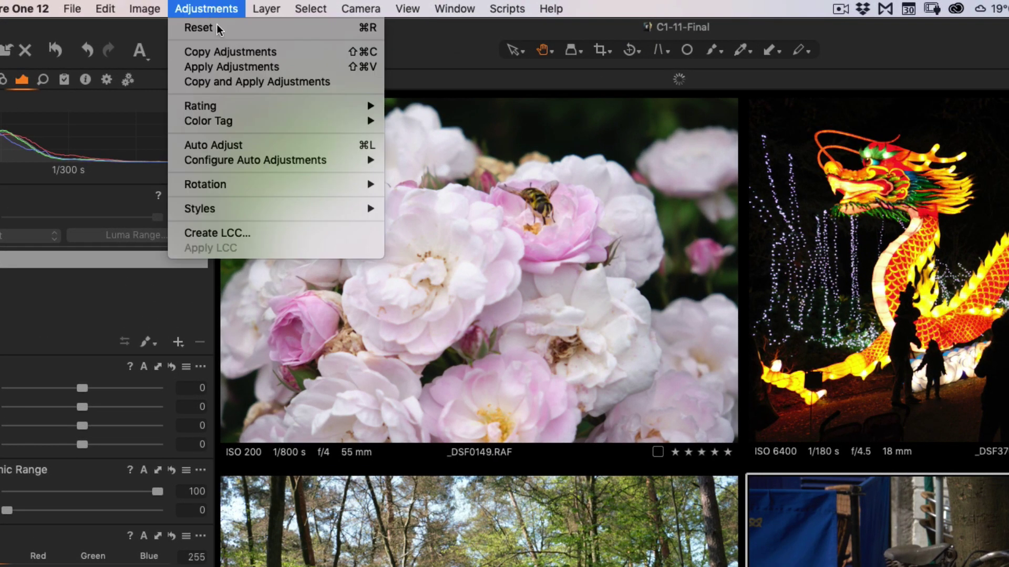
click(236, 84)
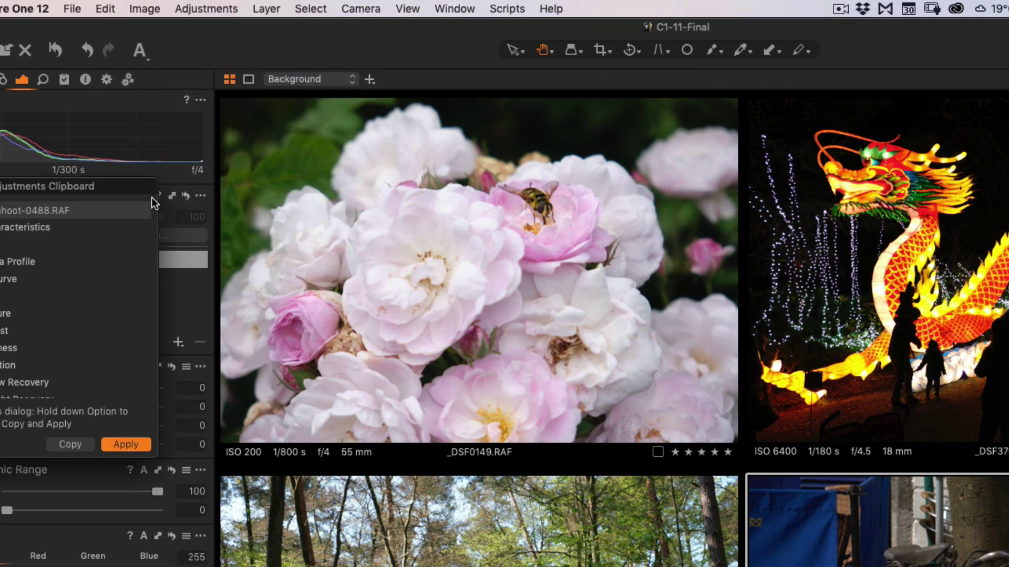
drag(76, 189, 615, 141)
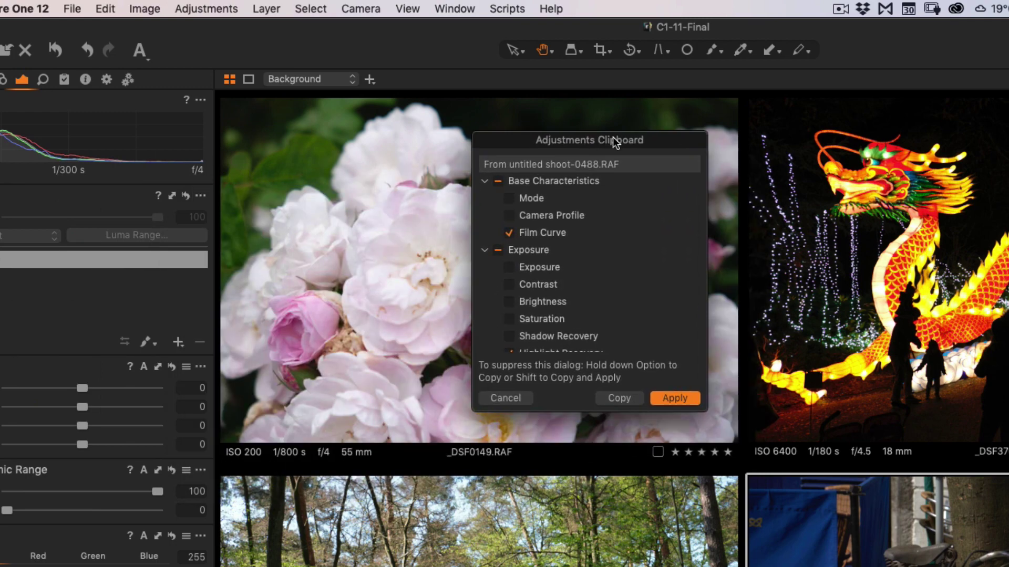
scroll(563, 229, down, 2)
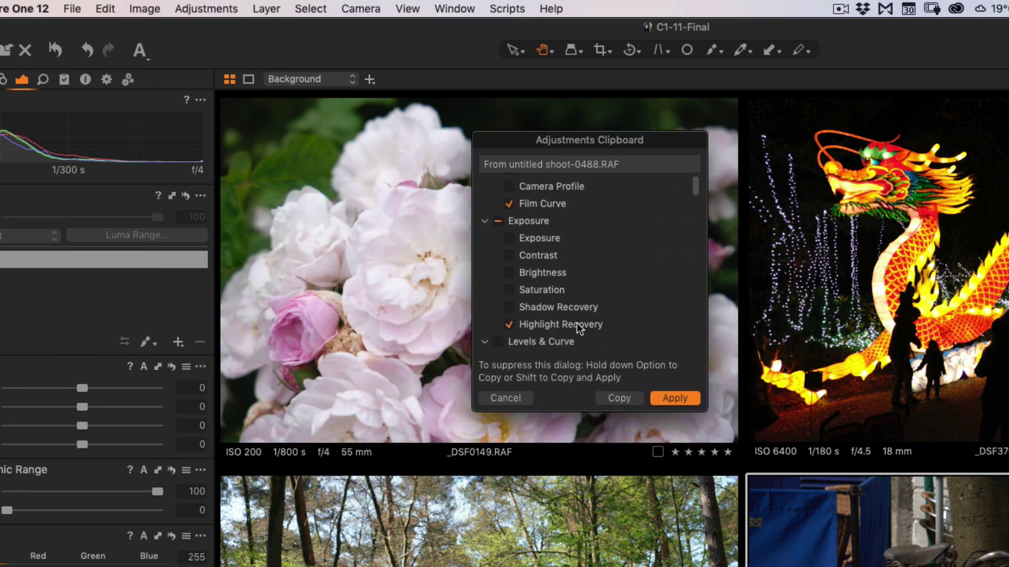
click(669, 398)
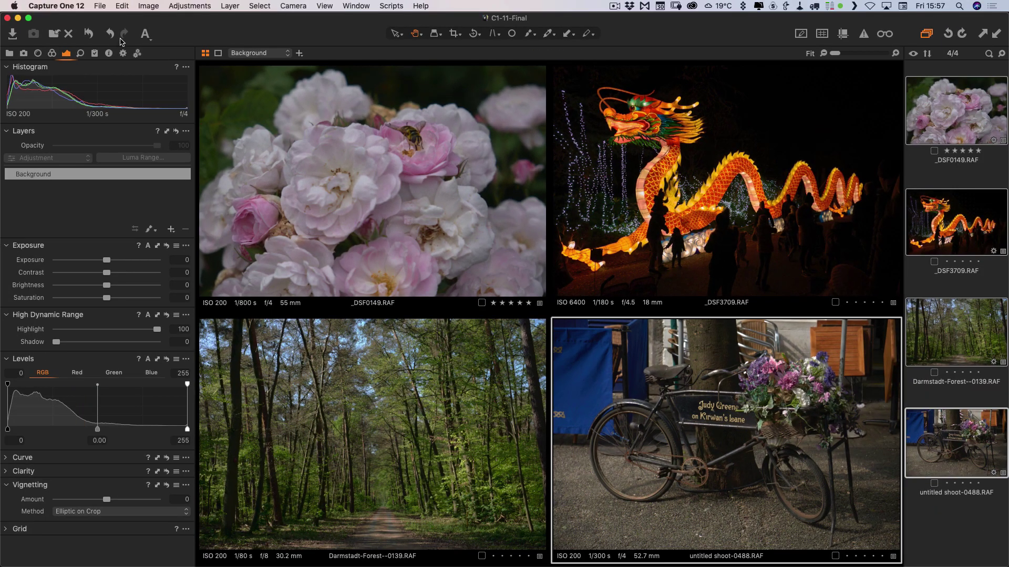
- Export all four variants as 16-bit Adobe RGB TIFFs suffixed '-with-highlight-recovery'
click(105, 7)
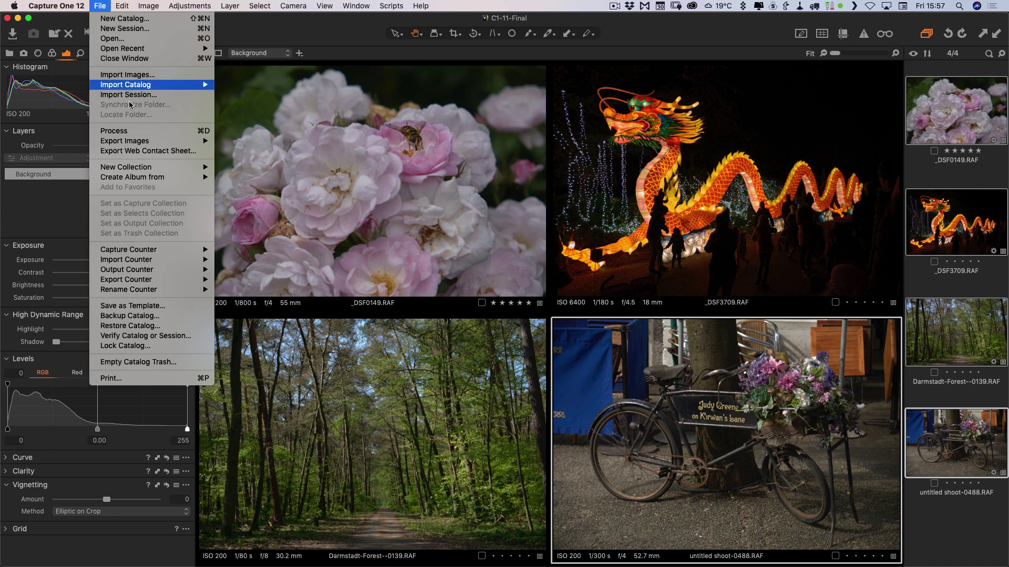
mouse_move(143, 143)
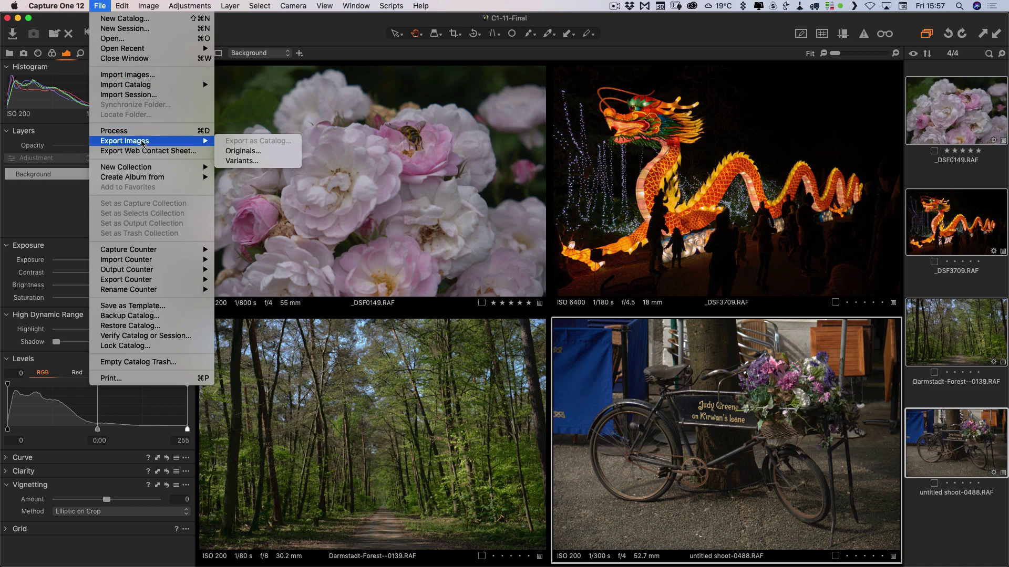
click(253, 162)
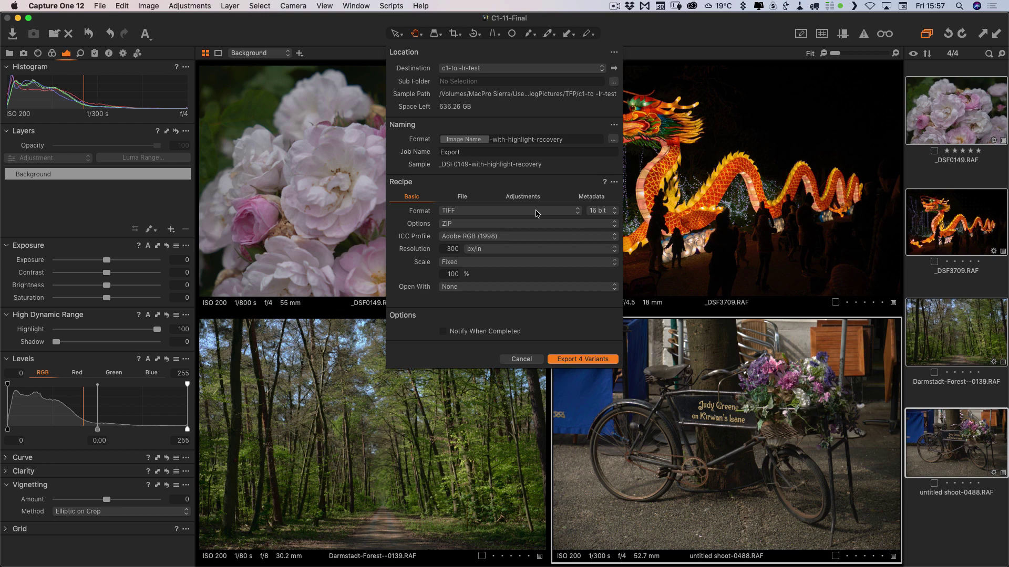
click(564, 362)
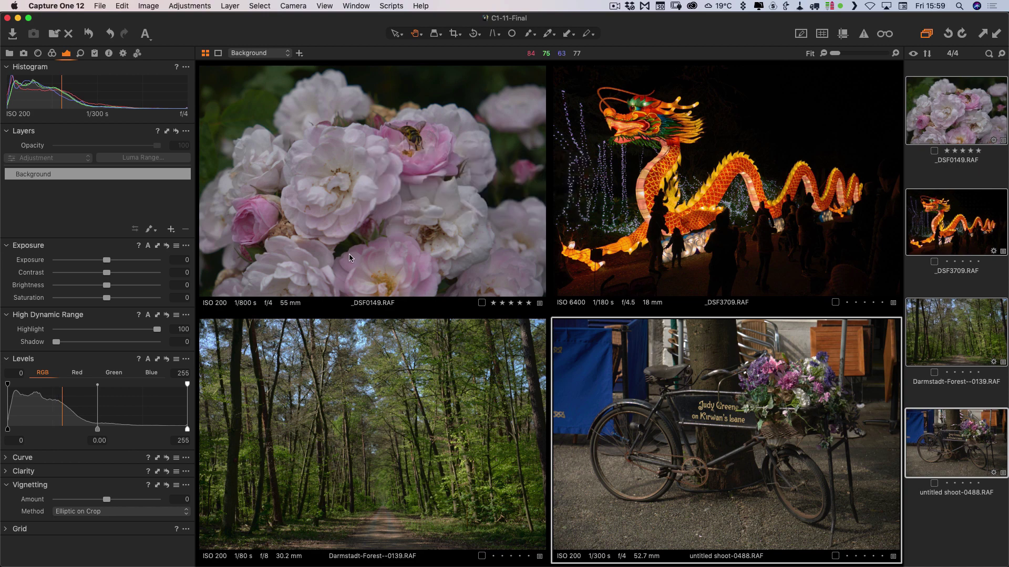
- Drag the c1-to -lr-test folder from Finder onto Lightroom Classic in the Dock
key(super+Tab)
key(super+Tab)
key(super+Tab)
key(super+Tab)
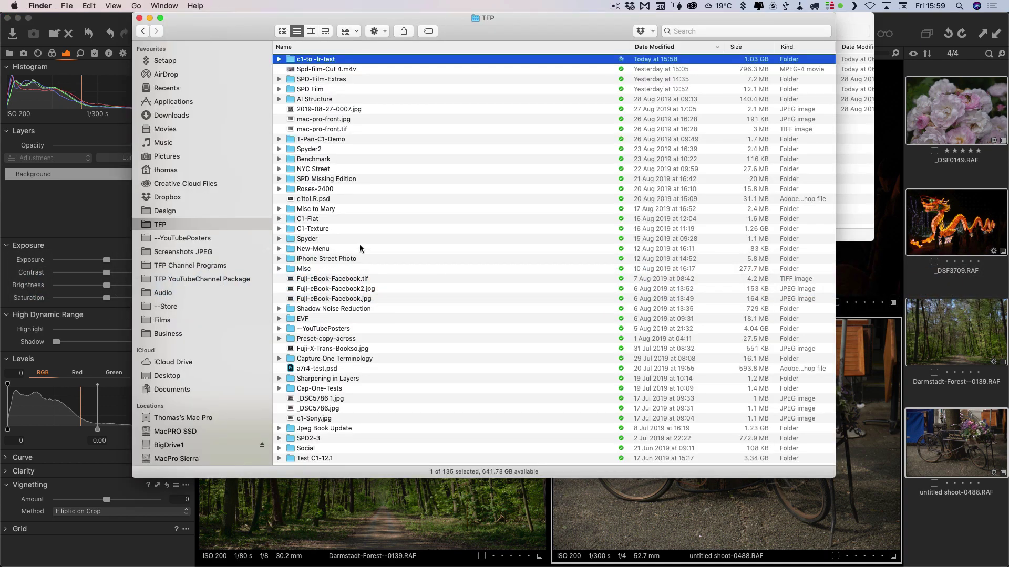
drag(328, 60, 389, 556)
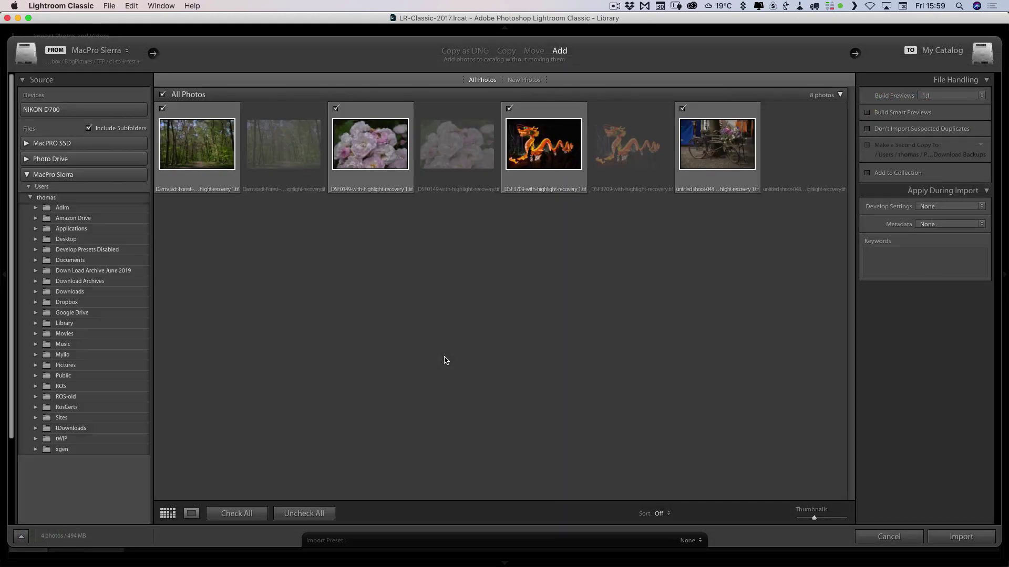
- Import the four highlight-recovery TIFFs into the Lightroom Classic catalogue
click(960, 537)
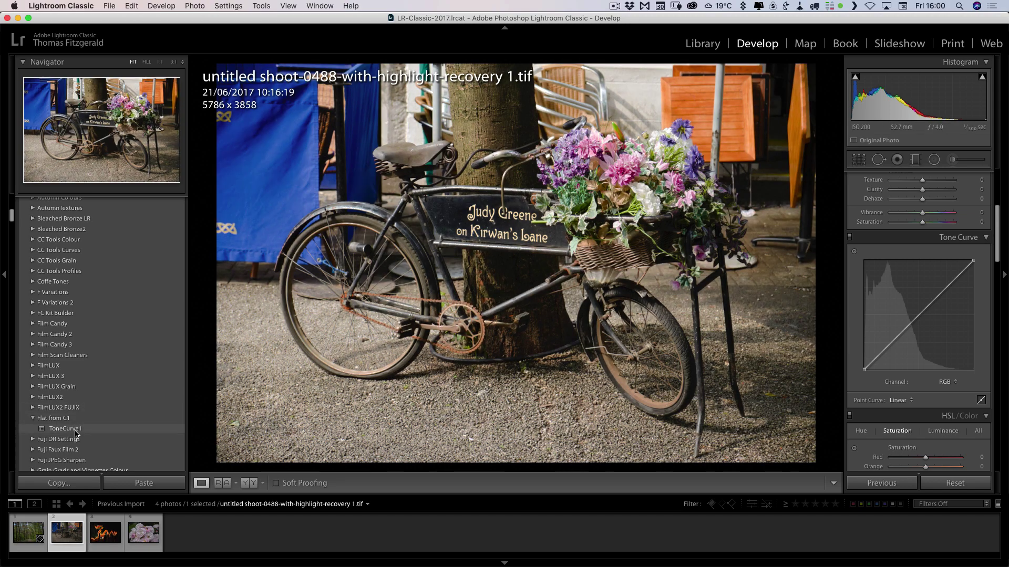
- Apply the ToneCurve1 preset from the Flat from C1 group to the bicycle TIFF
click(75, 433)
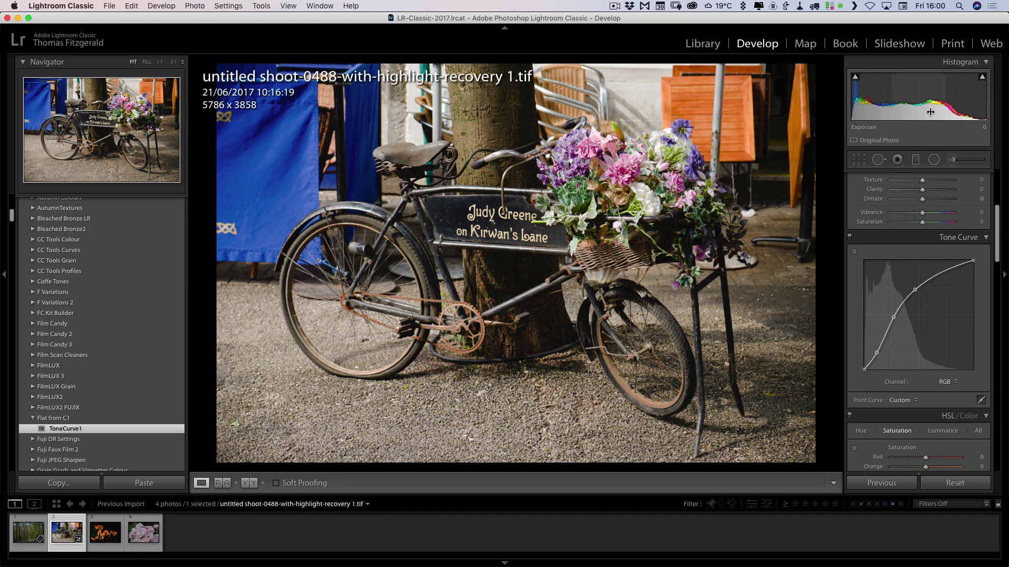
scroll(924, 250, up, 8)
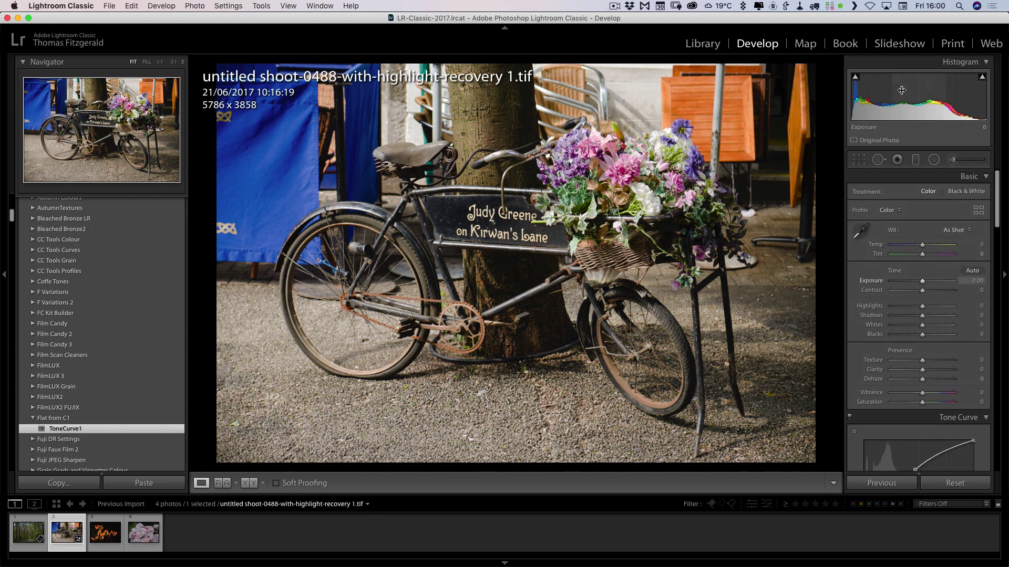
- Try exposure and highlights changes on the bicycle TIFF, undoing the exposure and shadows edits
drag(921, 281, 921, 281)
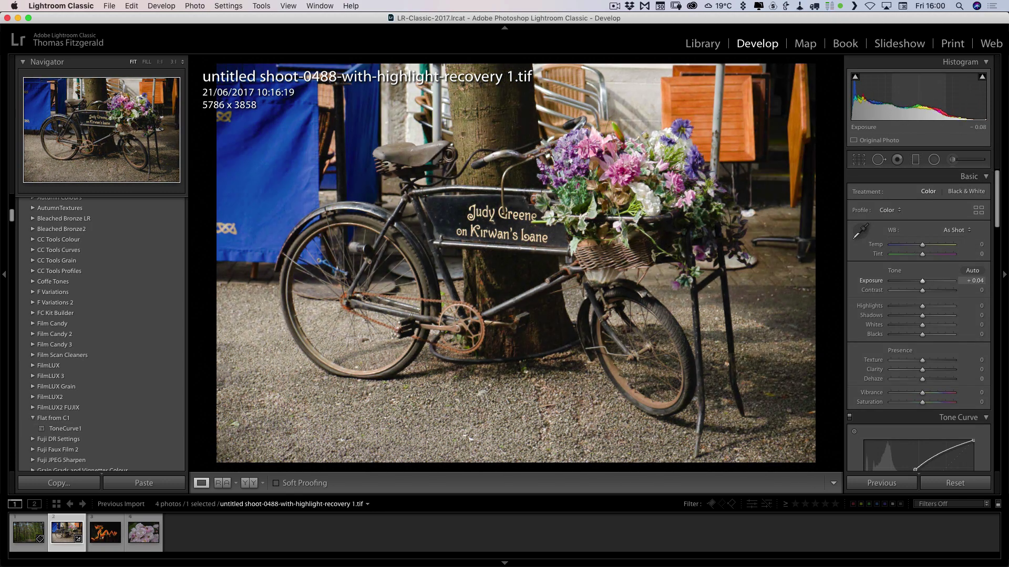
key(super+z)
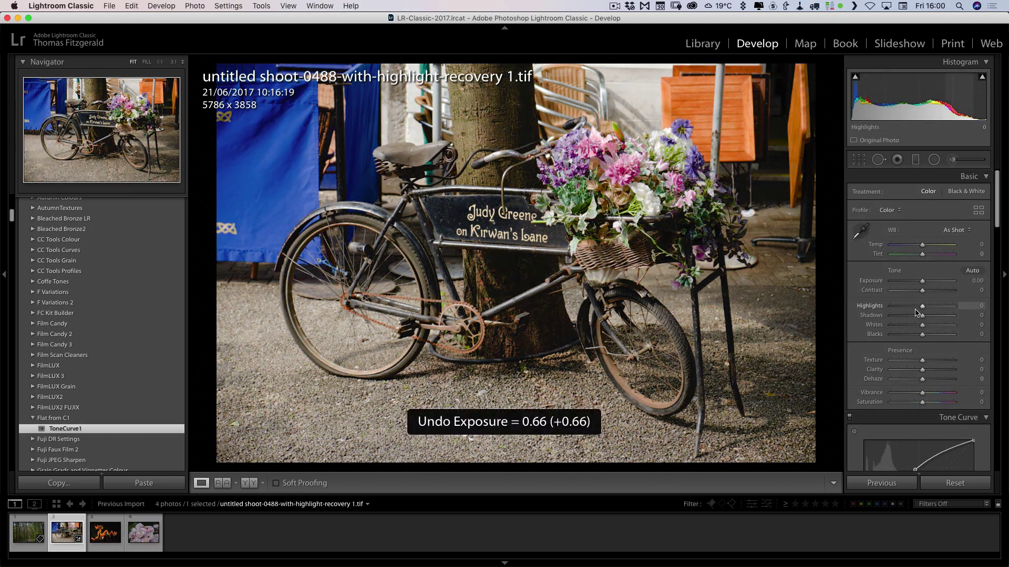
drag(922, 306, 943, 316)
scroll(925, 321, down, 1)
scroll(926, 322, up, 1)
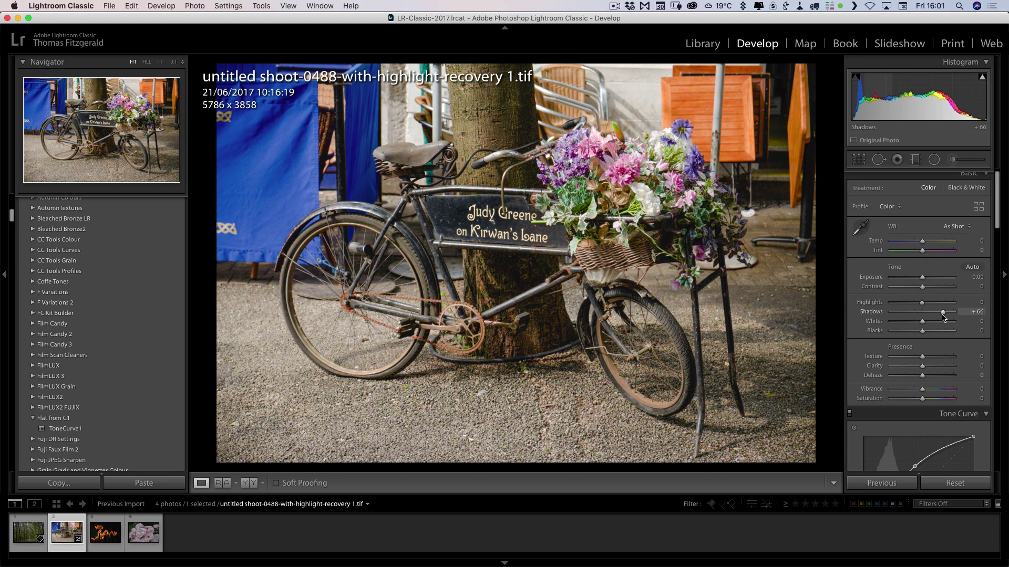
key(super+z)
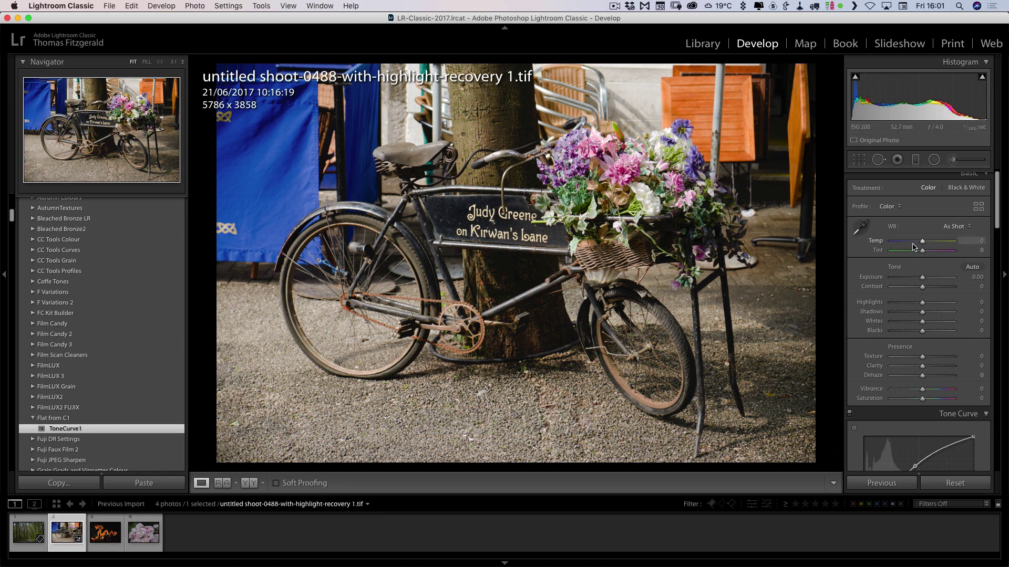
scroll(888, 263, down, 5)
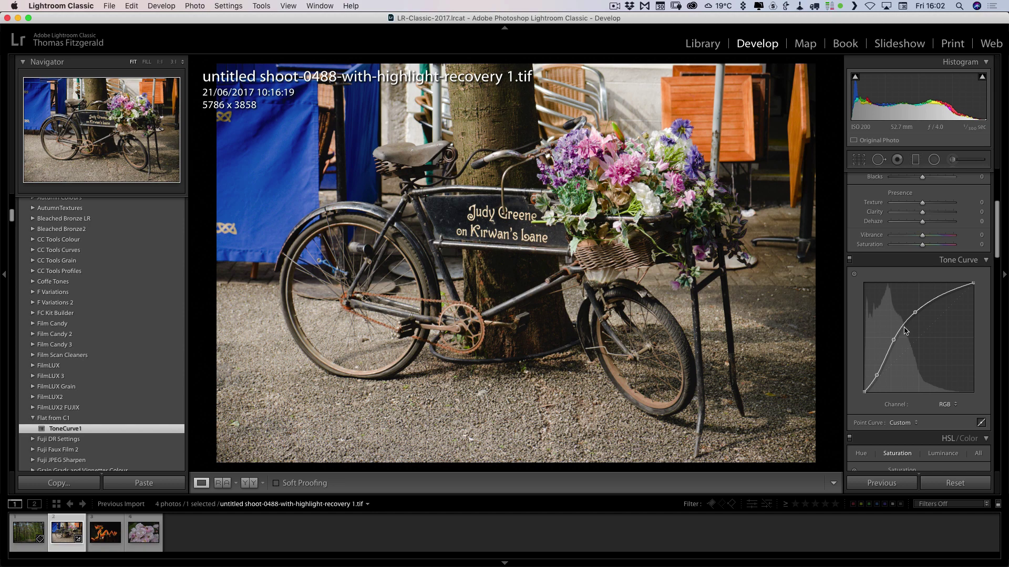
scroll(904, 329, up, 1)
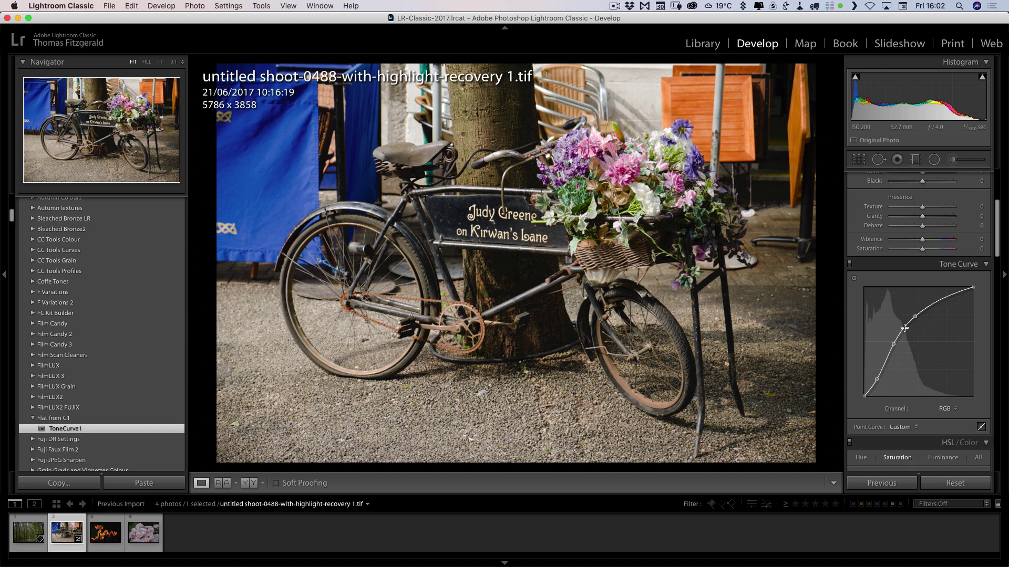
- Reset the bicycle TIFF's develop settings and apply the C1-Linear-Fuji-01 user profile
click(952, 483)
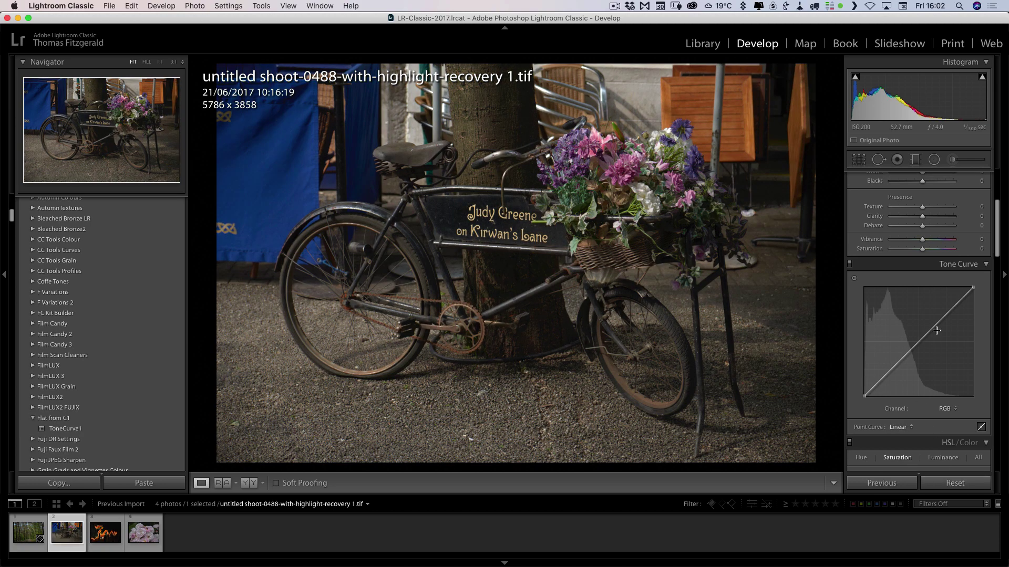
scroll(936, 330, up, 5)
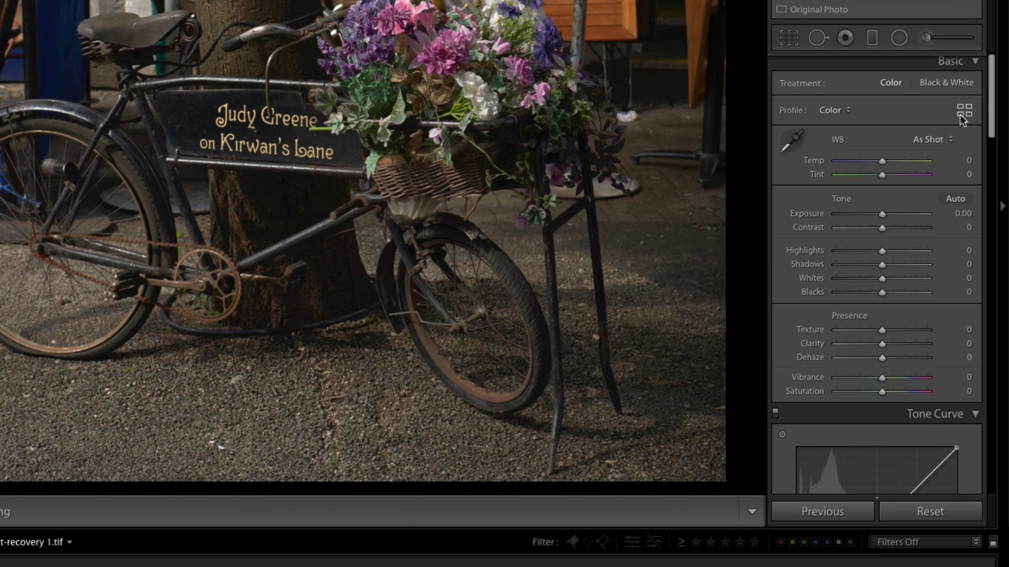
click(965, 123)
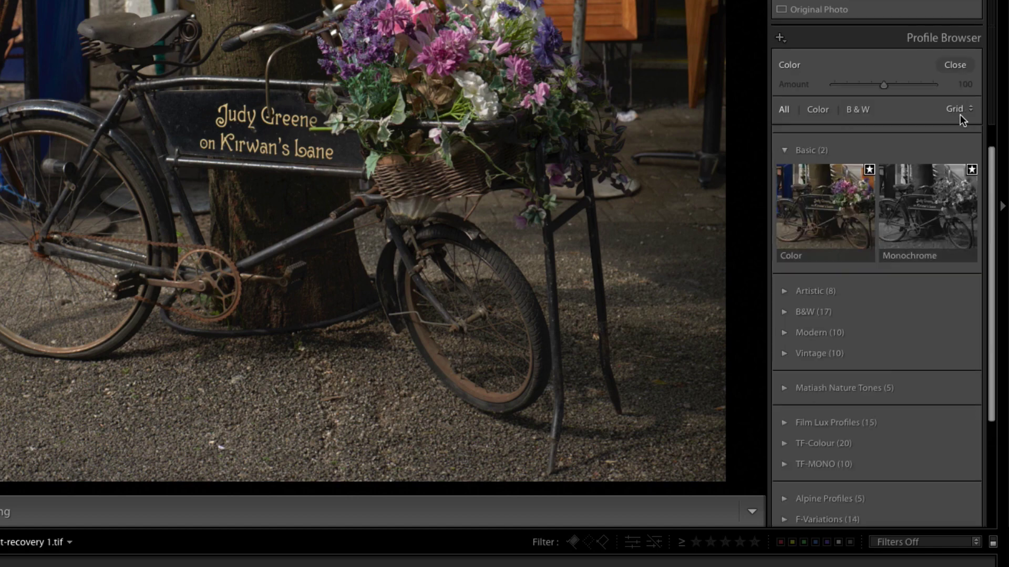
scroll(992, 349, down, 3)
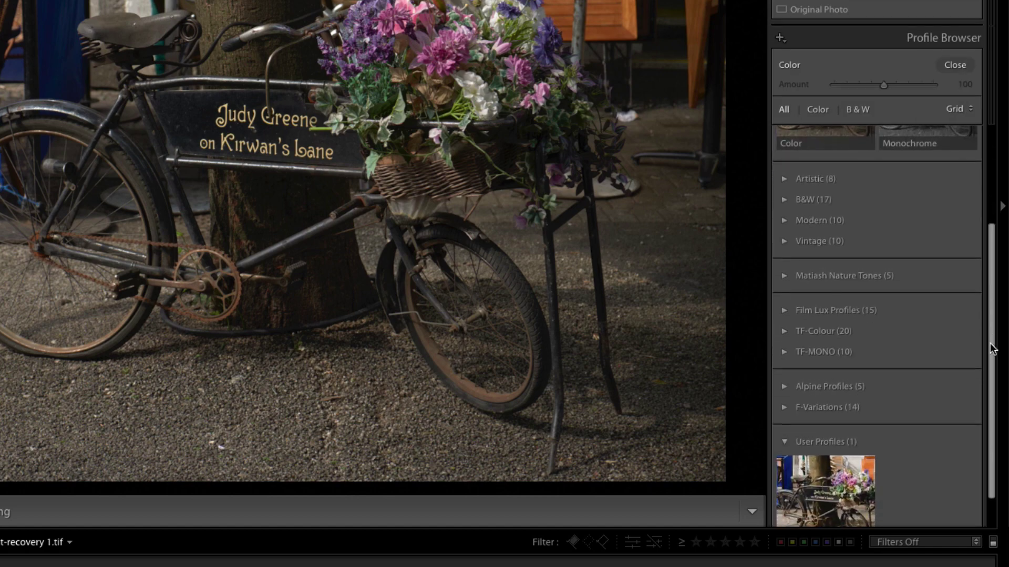
scroll(992, 349, down, 1)
click(828, 468)
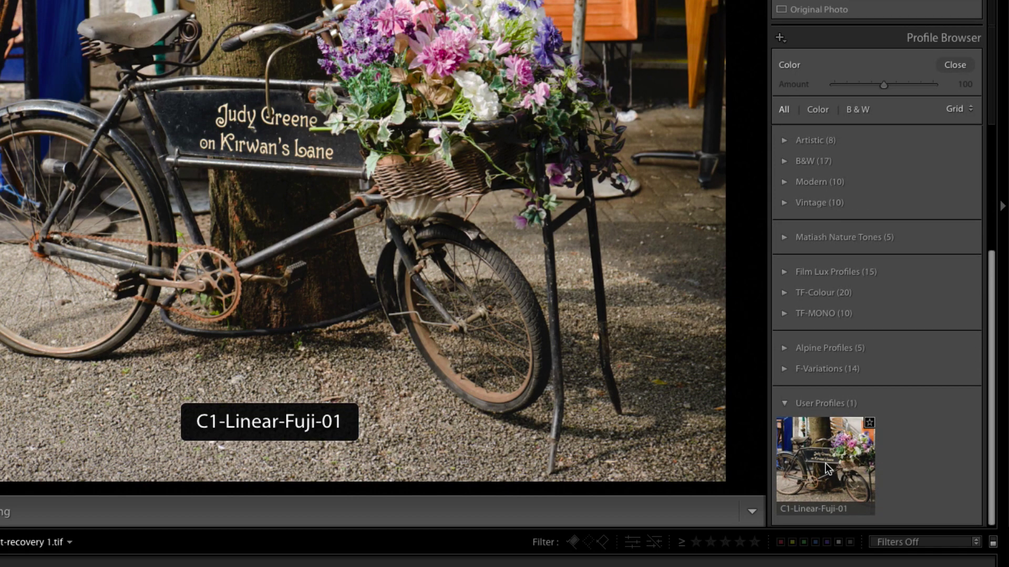
click(827, 467)
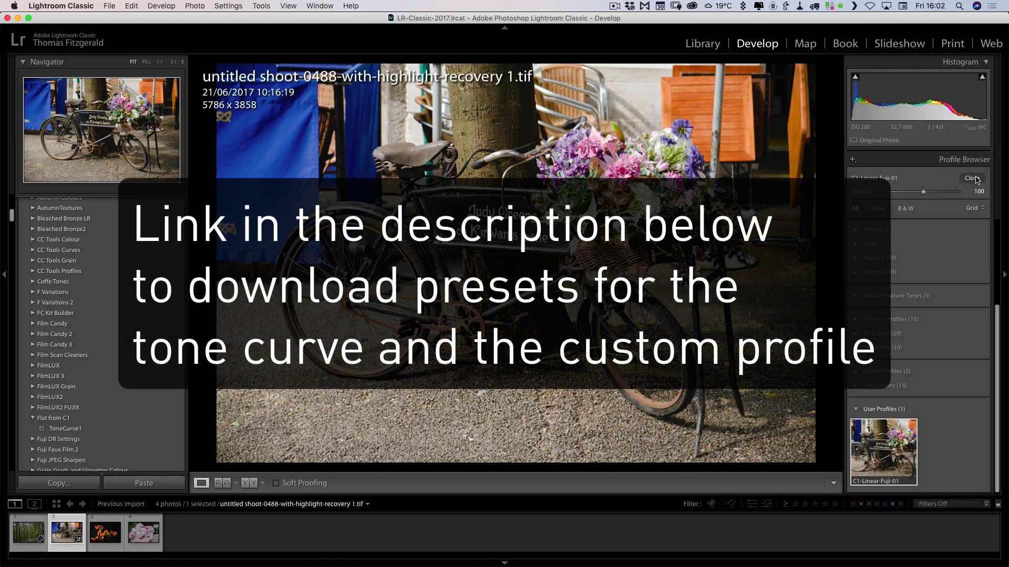
- Try a midtone lift on the bicycle's tone curve, then undo it to keep it linear
click(970, 163)
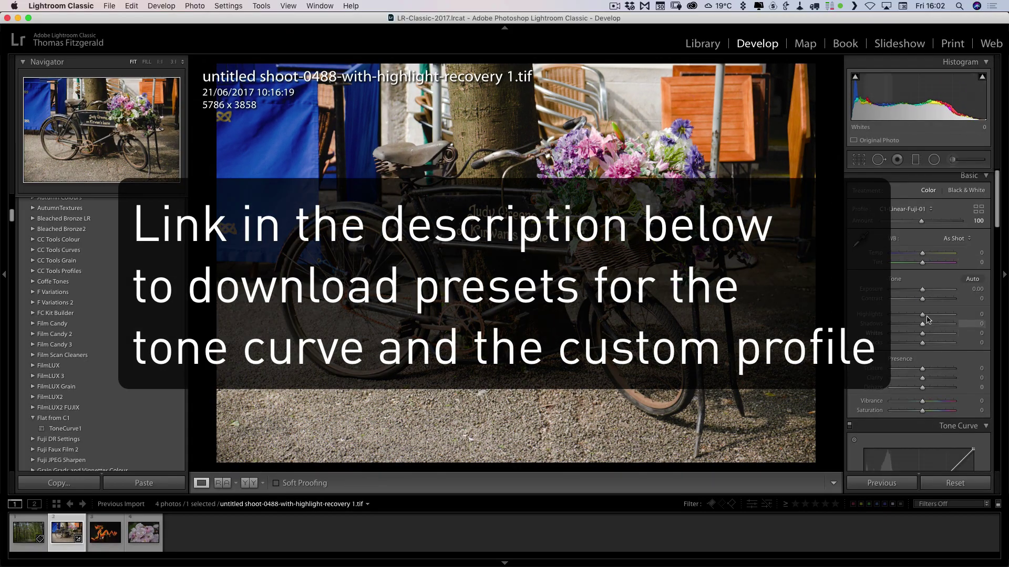
scroll(928, 318, down, 7)
drag(922, 333, 922, 300)
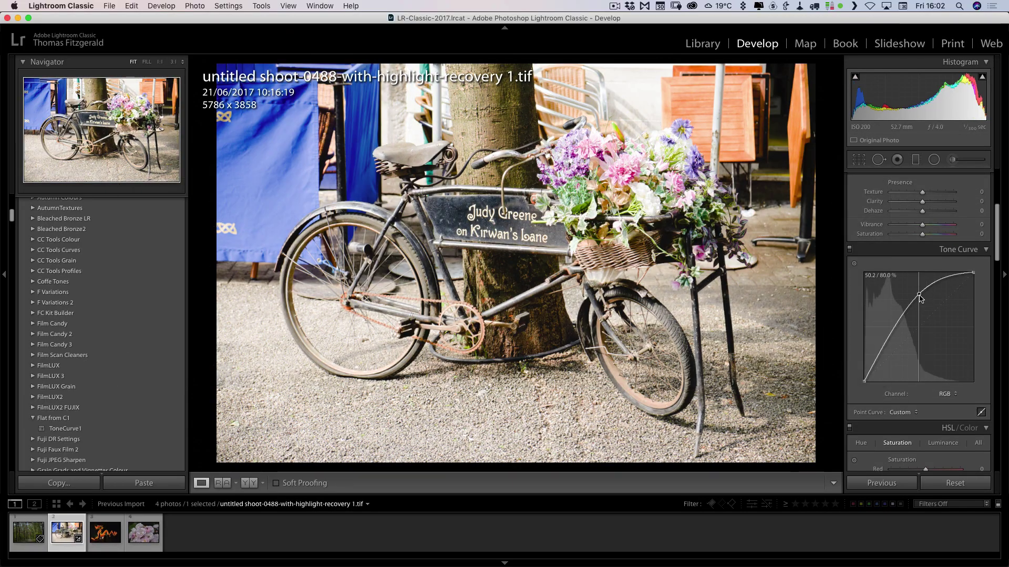
key(super+z)
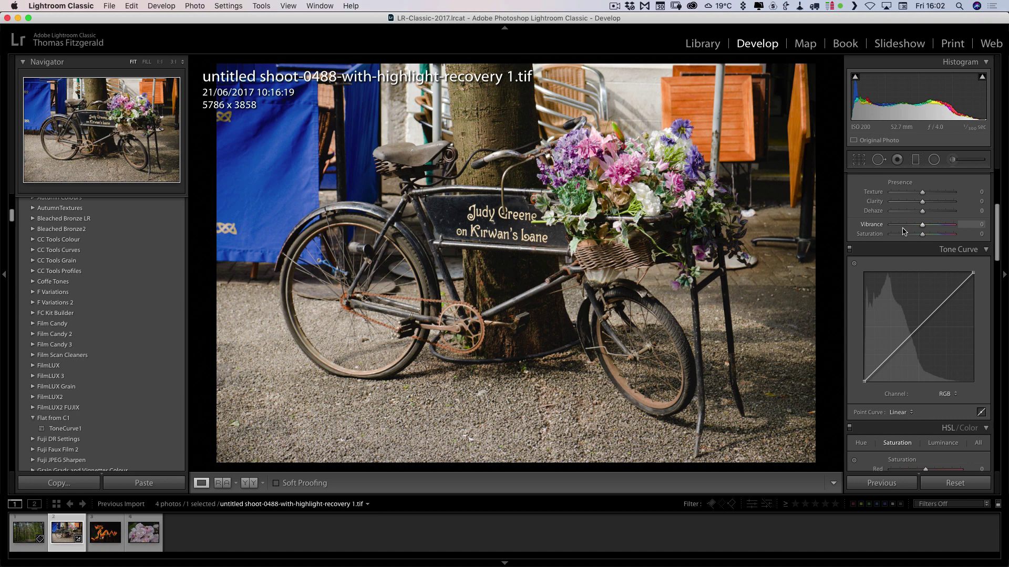
scroll(903, 247, up, 2)
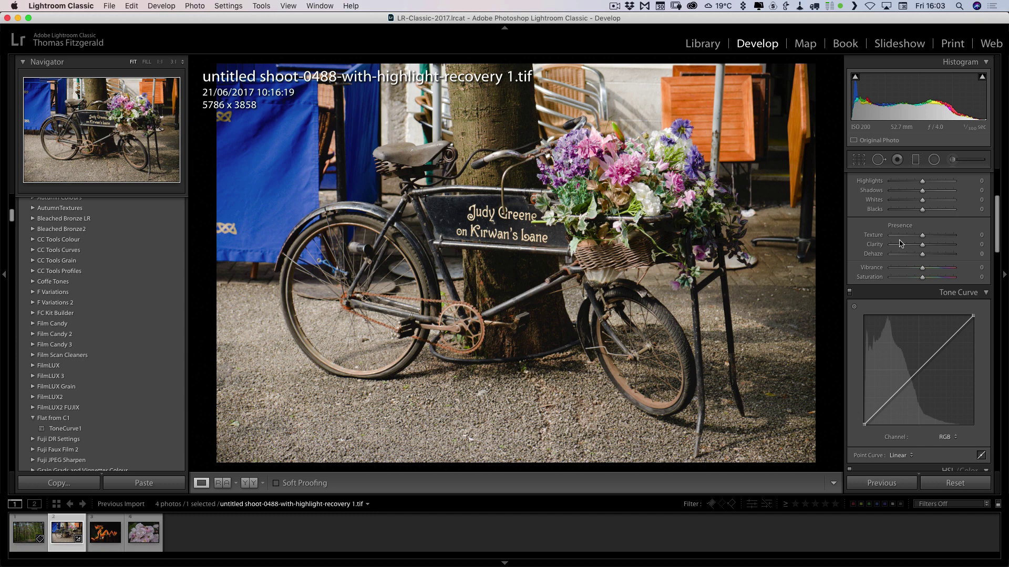
- Apply the bicycle photo's settings to the rose photo and raise its Whites to +9
click(141, 534)
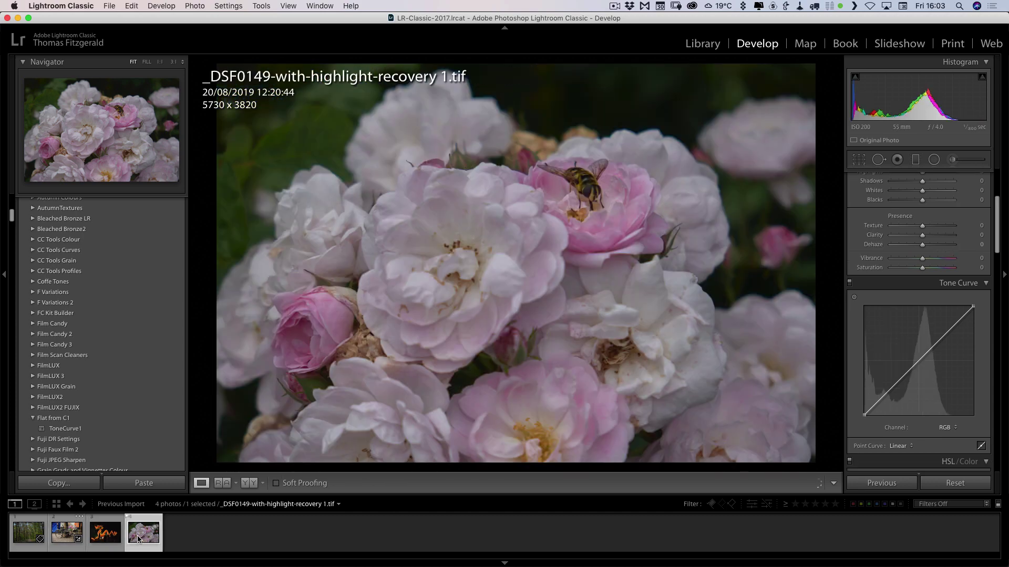
click(874, 483)
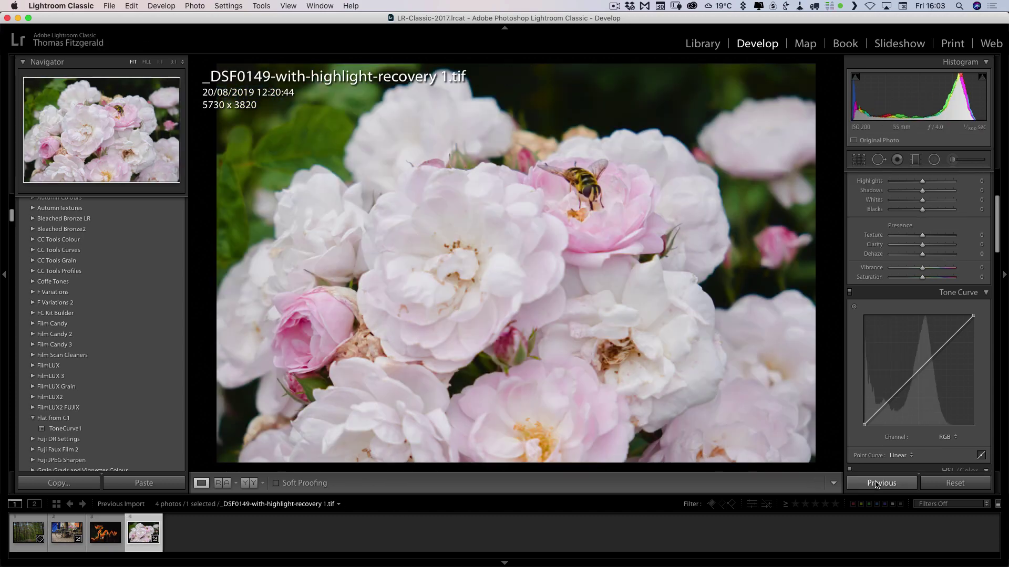
drag(925, 97, 966, 98)
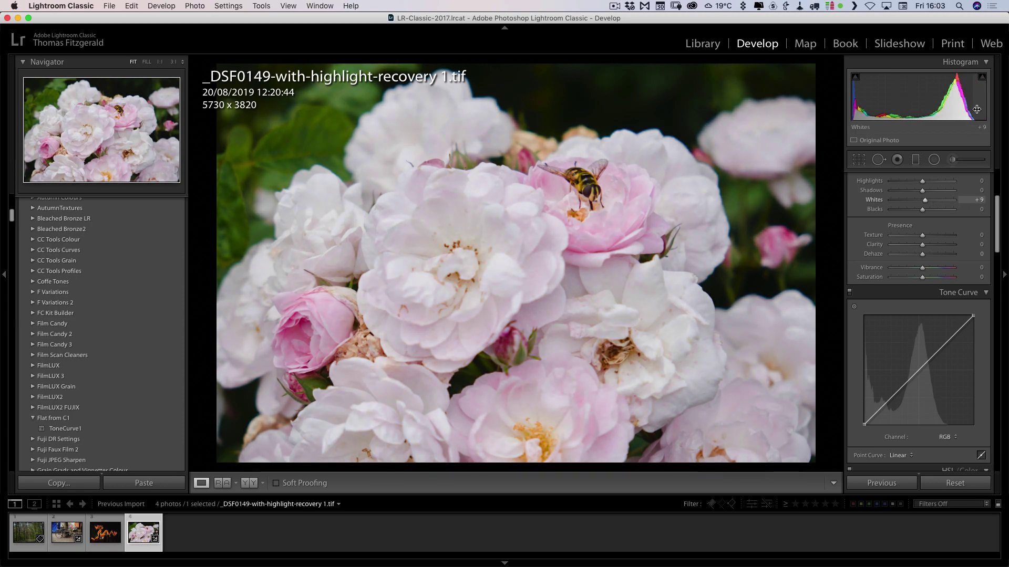
- Copy the roses' settings, Whites +9 included, onto the dragon lantern and Darmstadt forest photos
click(105, 532)
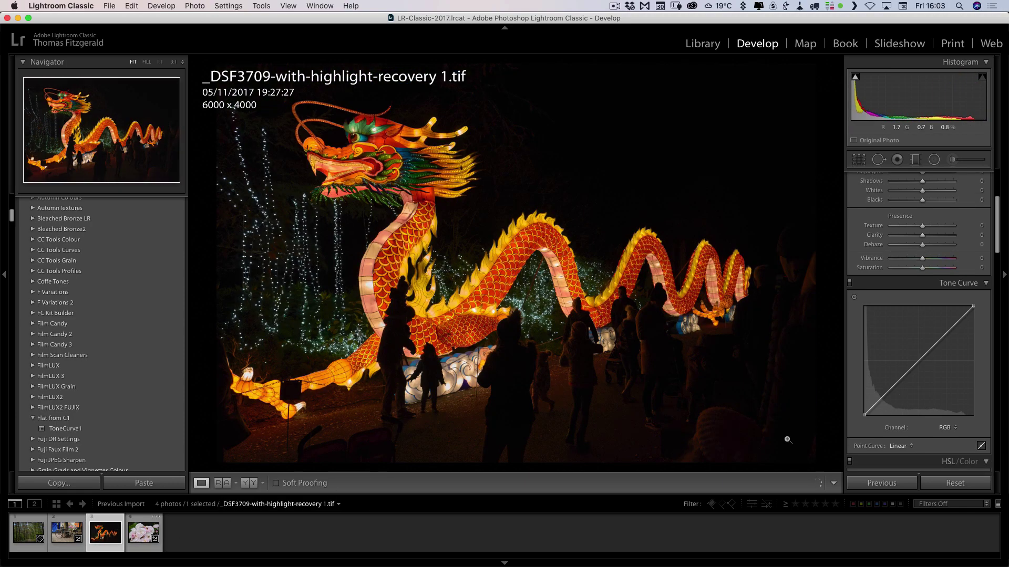
click(882, 483)
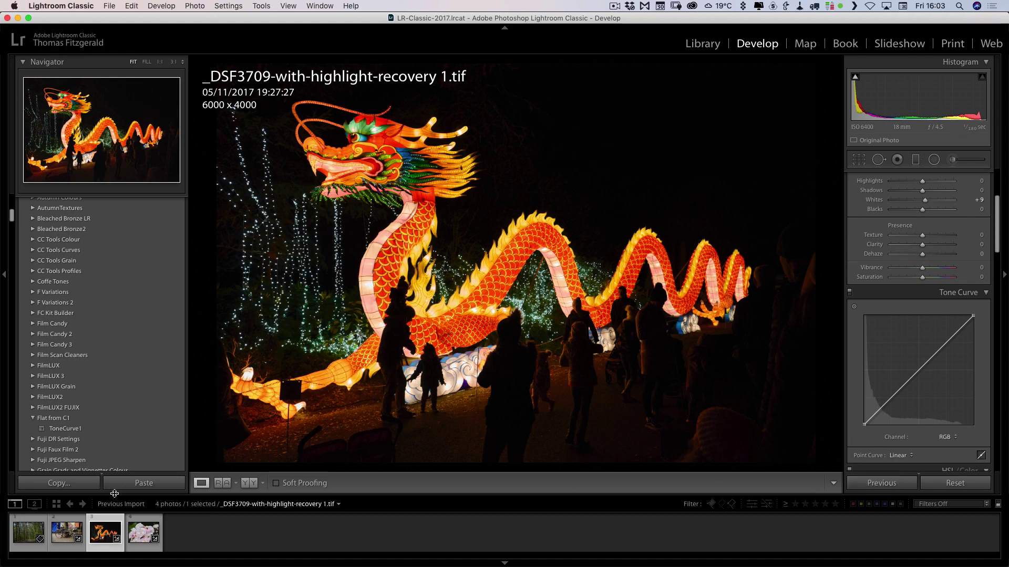
click(22, 535)
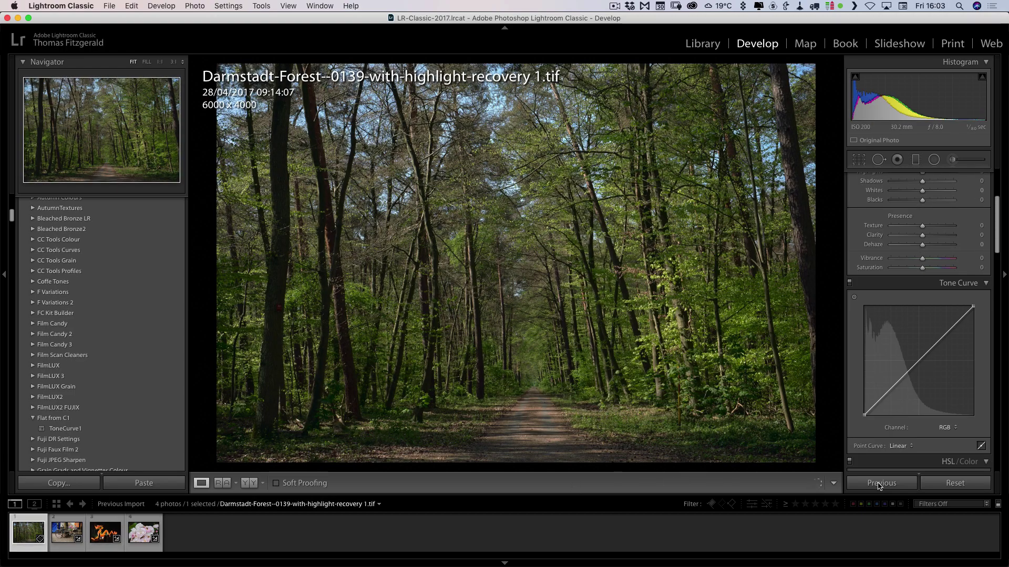
click(880, 483)
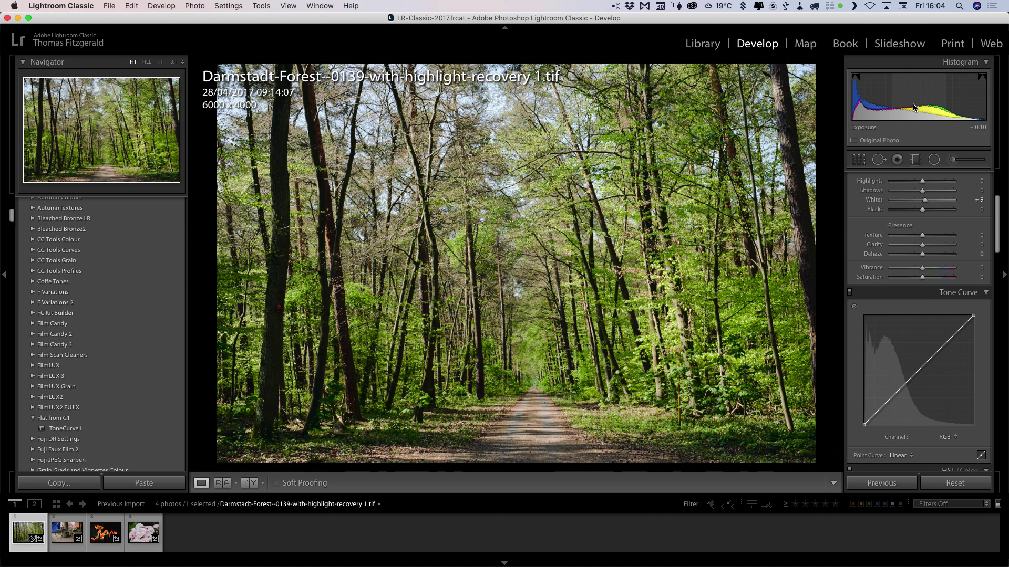
scroll(907, 301, down, 15)
scroll(907, 302, down, 3)
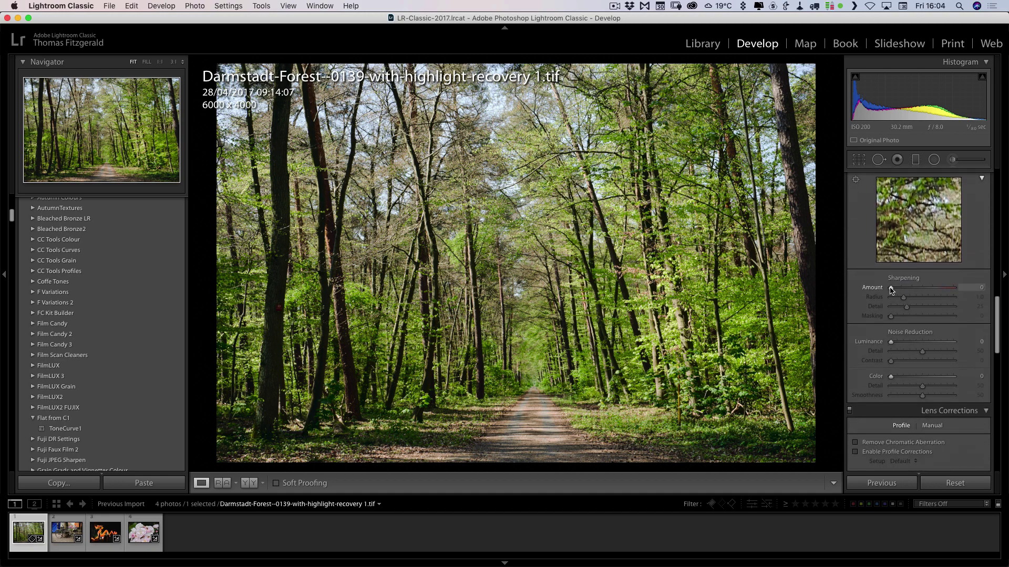
click(587, 342)
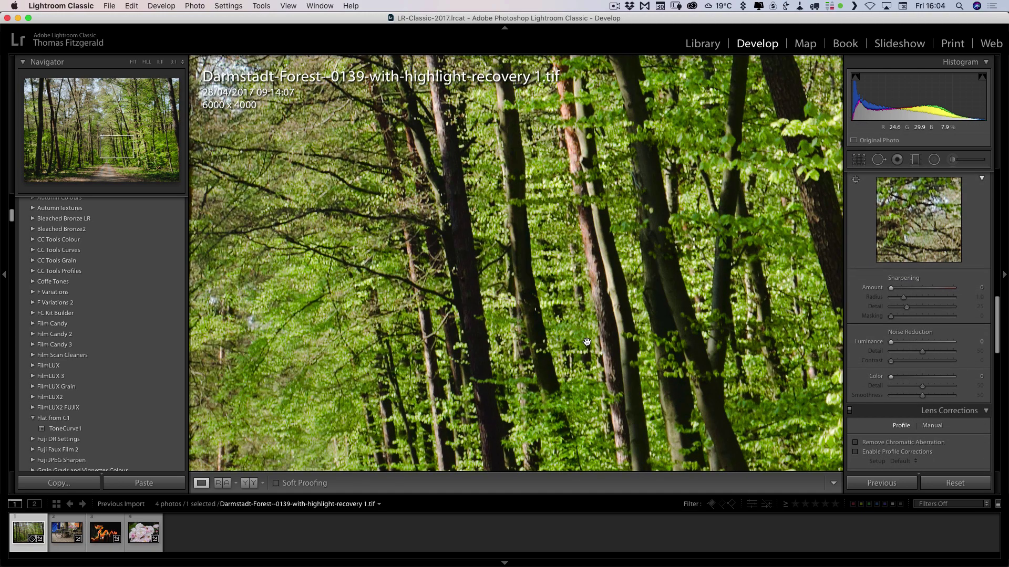
click(584, 300)
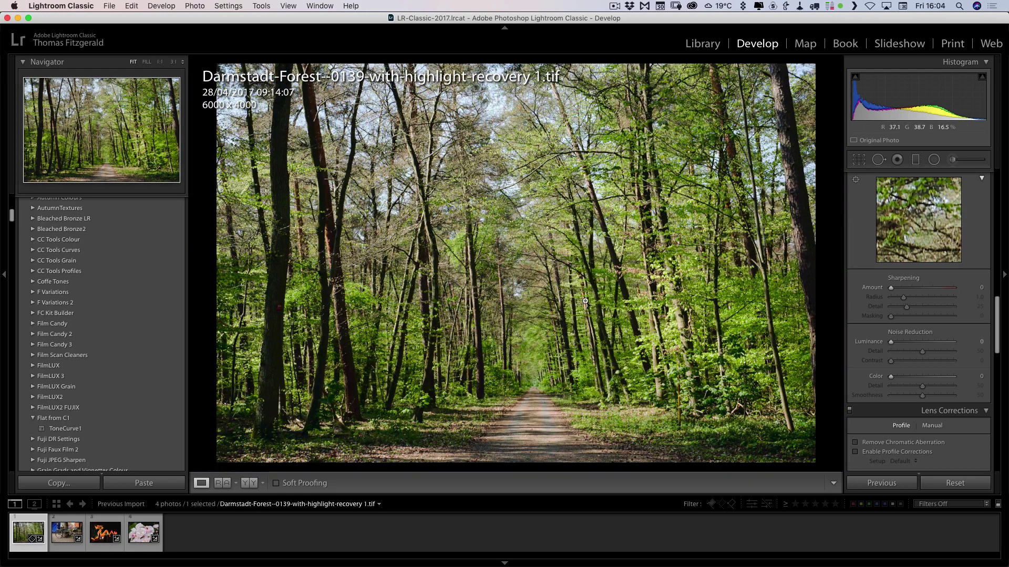